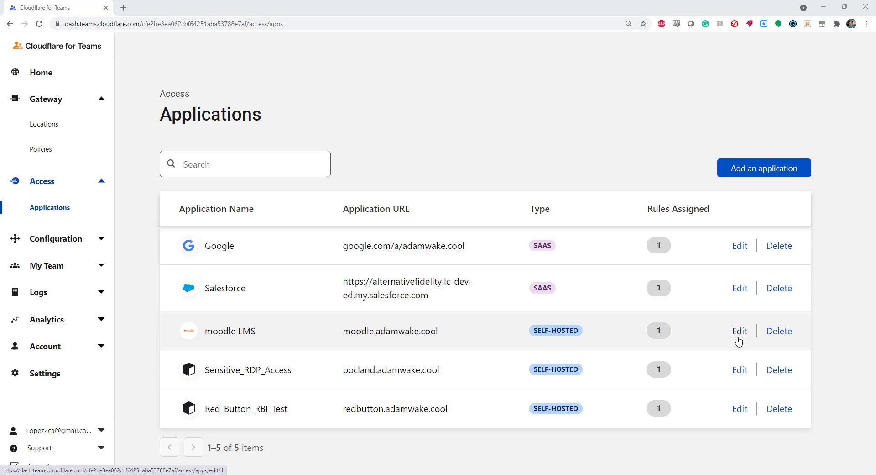
- Edit moodle LMS's Moodle Access rule and scroll down to its Require conditions
click(739, 338)
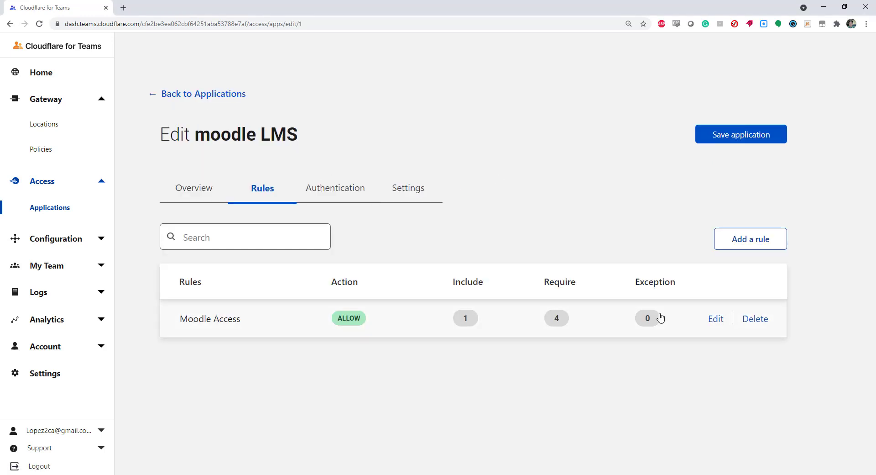
click(716, 318)
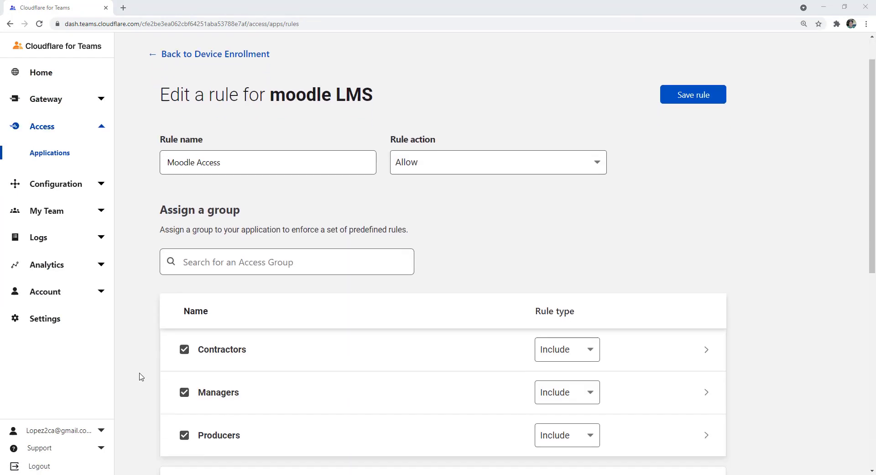
scroll(141, 377, down, 3)
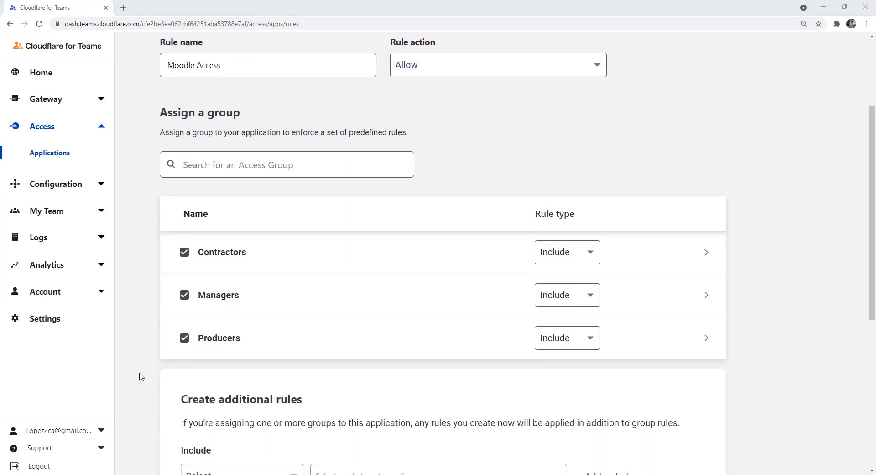
scroll(141, 377, down, 2)
scroll(142, 377, down, 5)
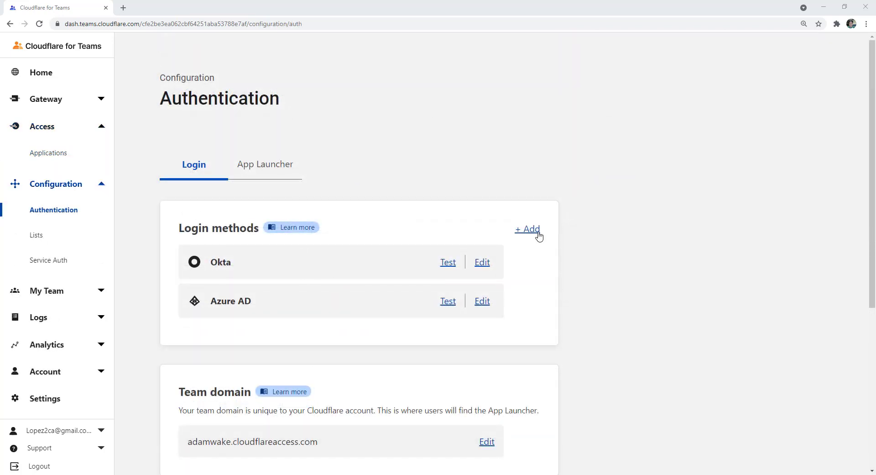
- Start adding a login method, then scroll through the split tunnel exclusion records
click(530, 229)
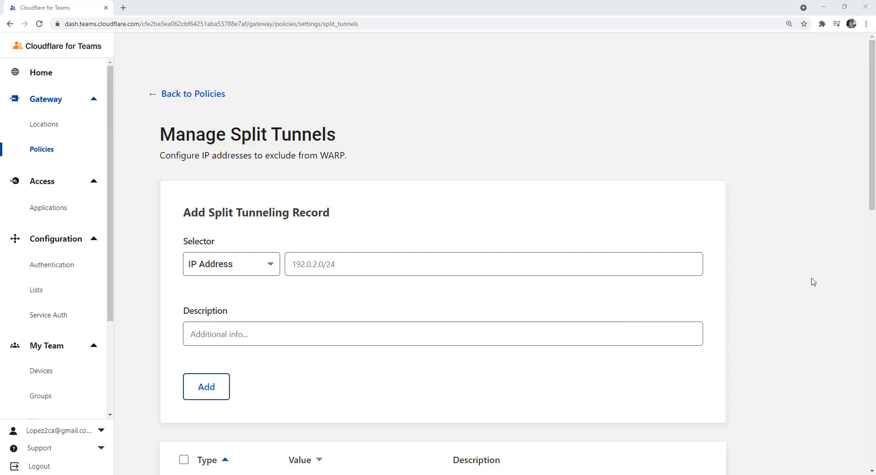
scroll(814, 281, down, 3)
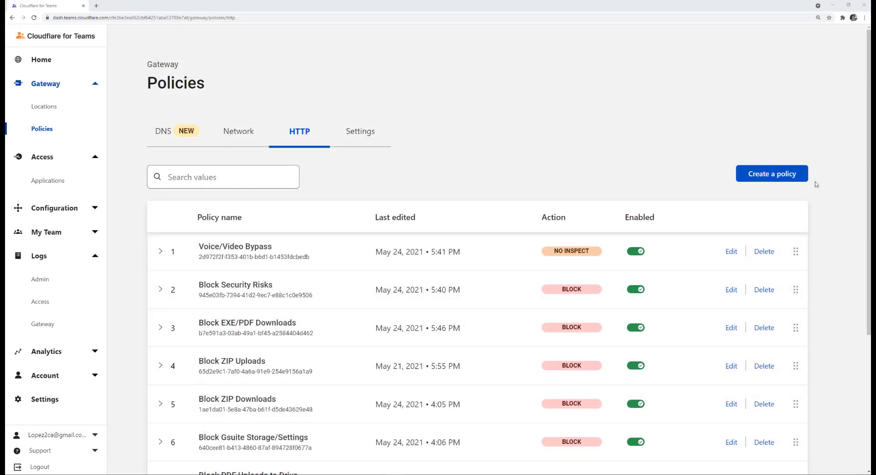
- Expand Block Security Risks, EXE/PDF Downloads, both Isolate policies, then RDP Access to Private Subnet
scroll(817, 184, down, 5)
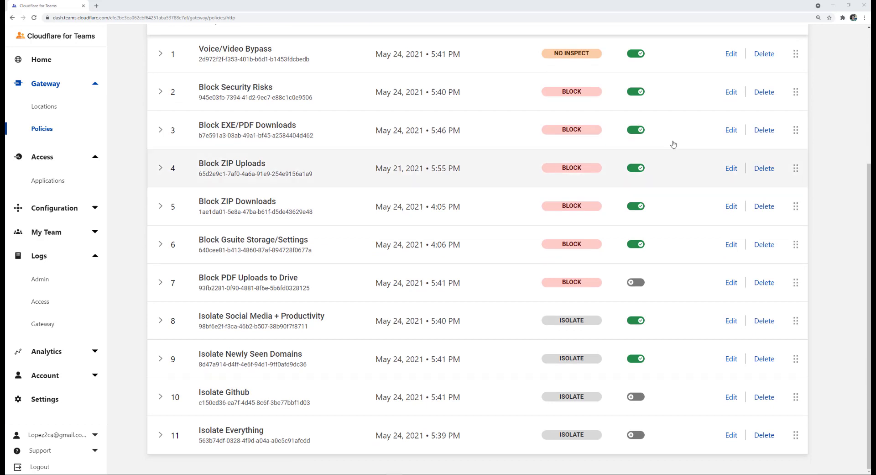
click(519, 103)
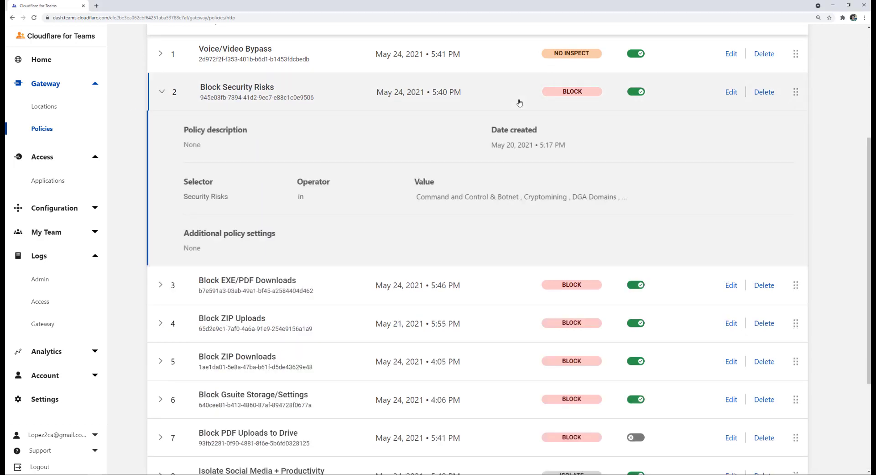
mouse_move(479, 196)
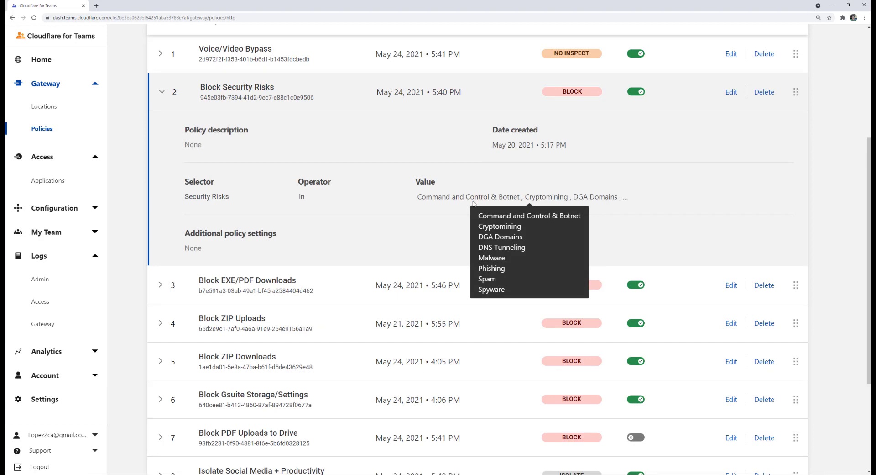
click(356, 285)
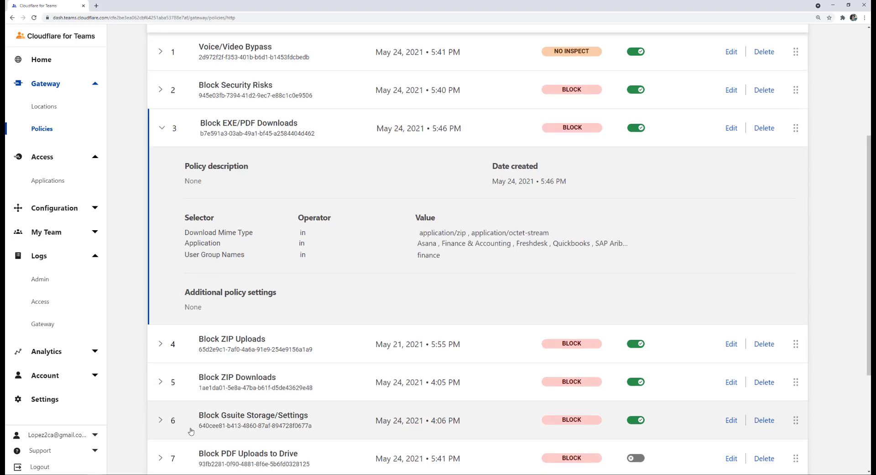
scroll(254, 346, down, 4)
click(255, 339)
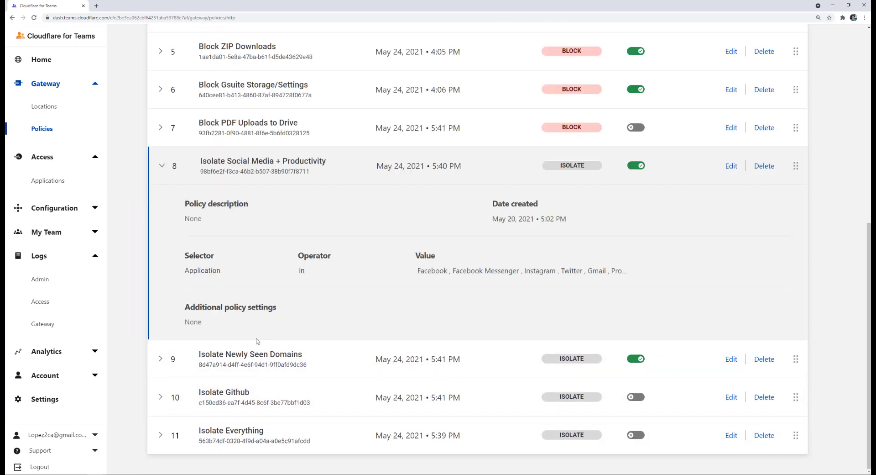
click(246, 365)
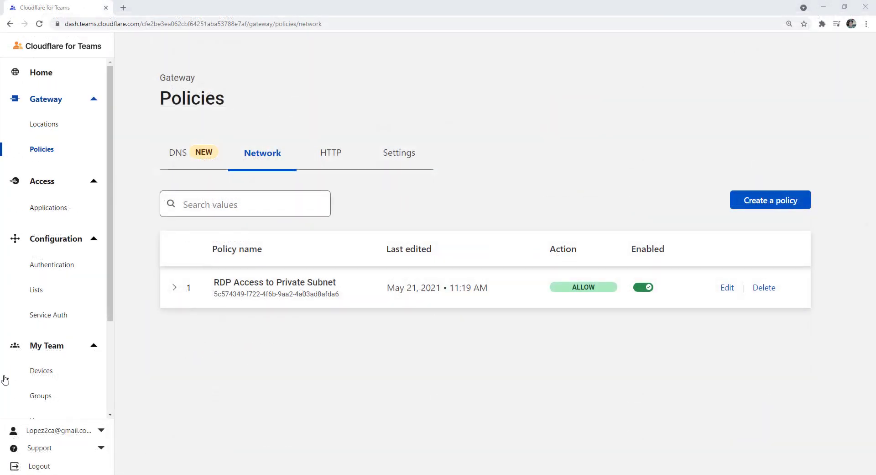
click(194, 304)
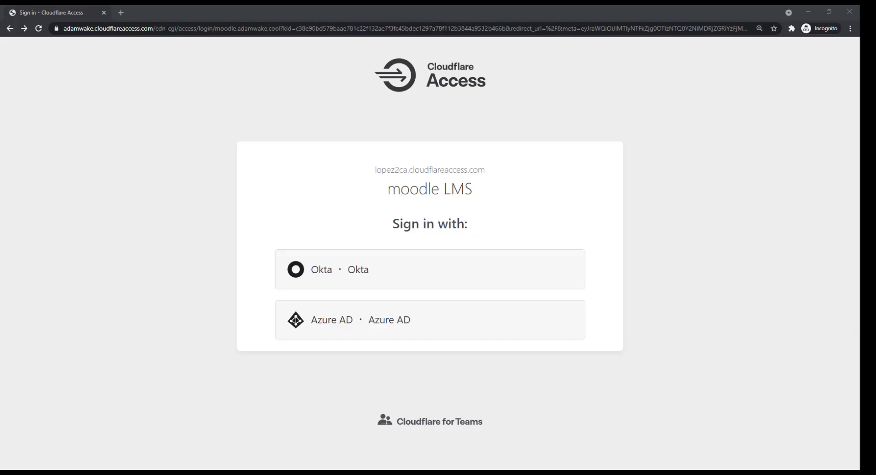
- Choose Okta on the moodle LMS sign-in page and submit the credentials
click(434, 261)
key(Return)
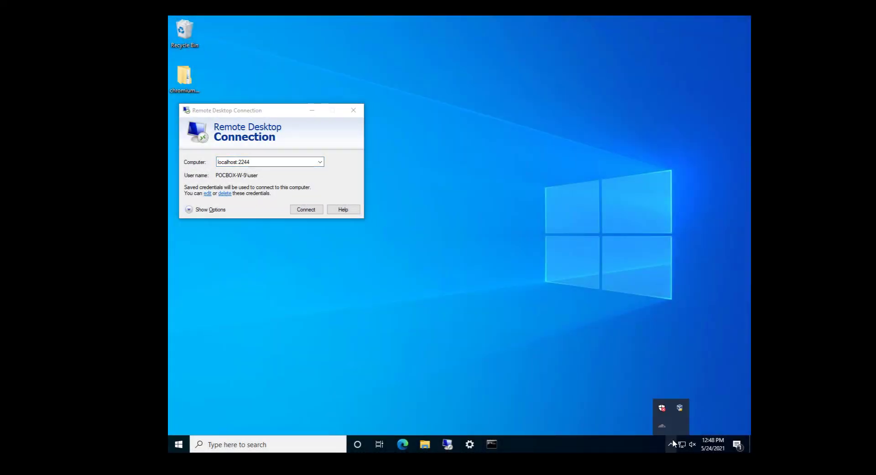
- Switch WARP on from the tray and connect Remote Desktop to localhost:2244
click(662, 427)
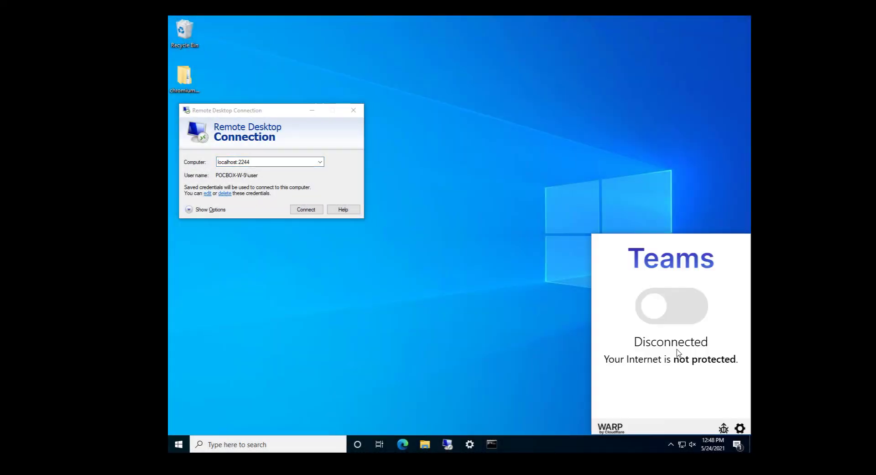
click(666, 322)
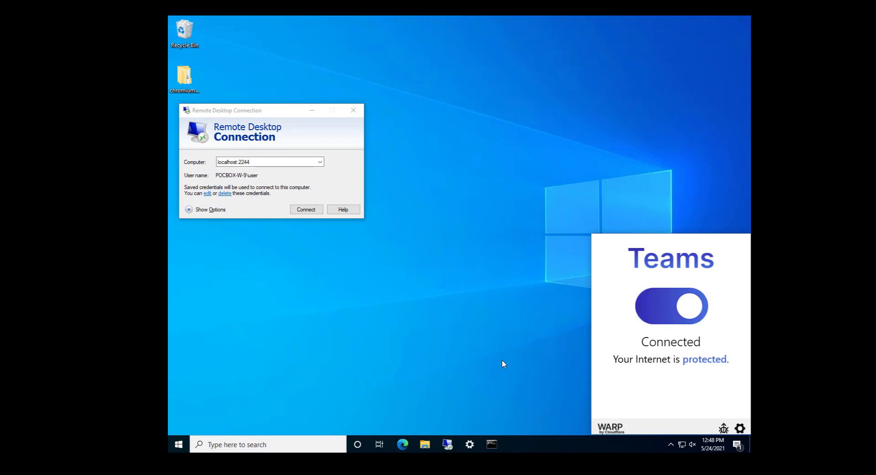
click(304, 209)
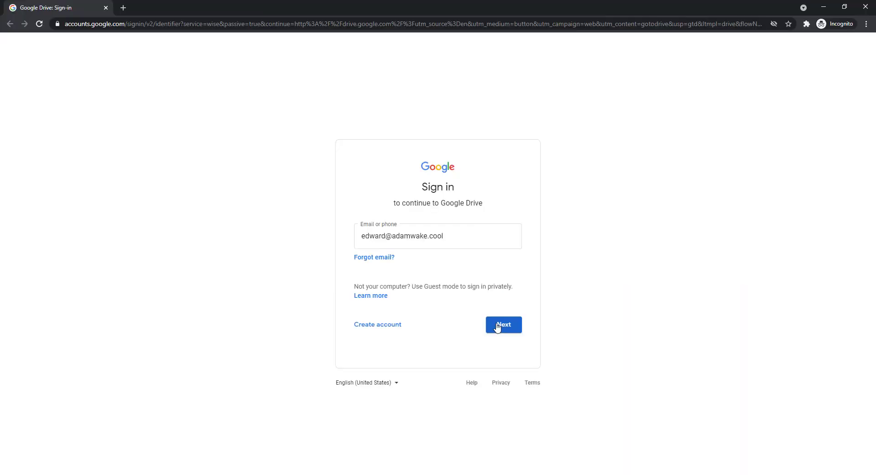
click(497, 327)
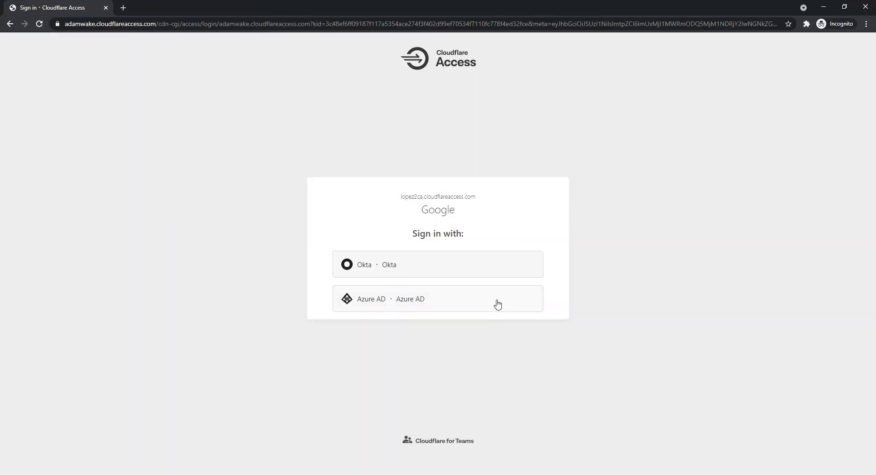
click(498, 304)
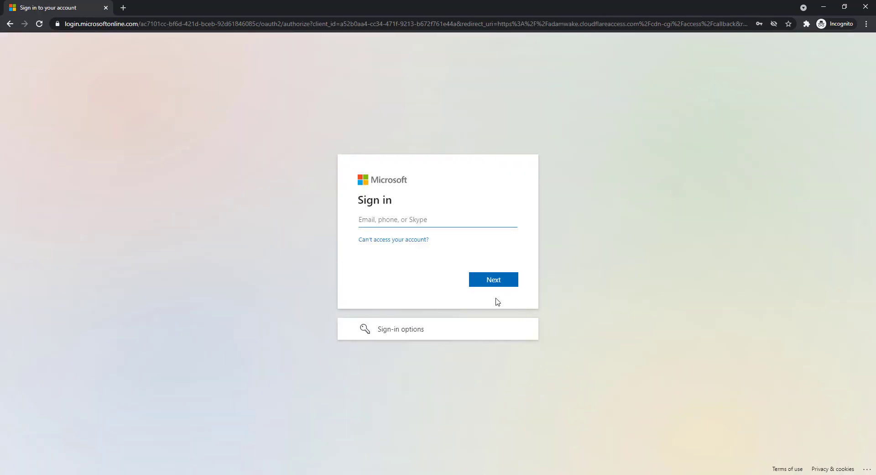
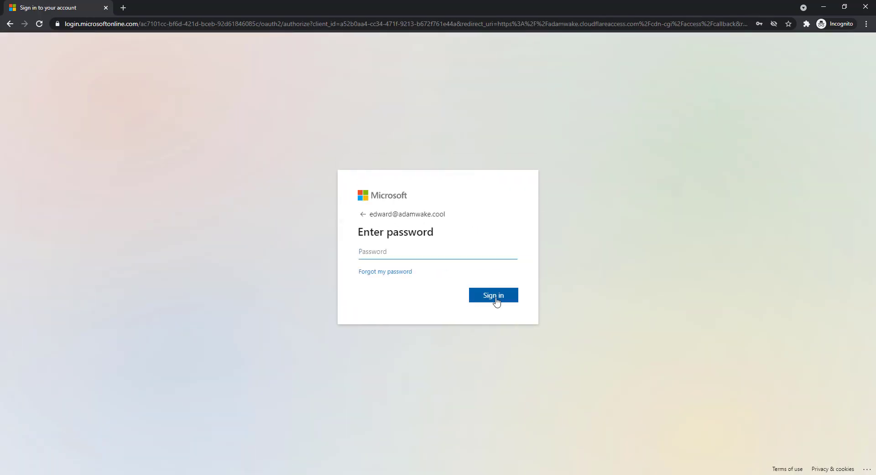
click(497, 298)
click(441, 304)
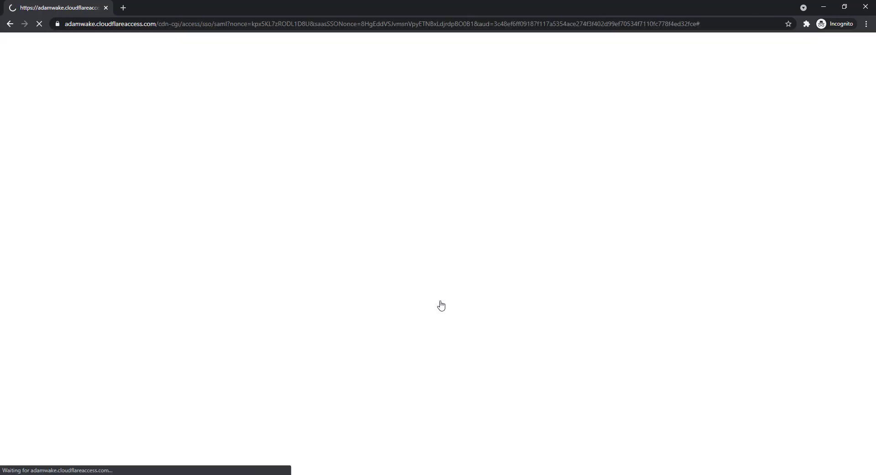
- Attempt uploading Sensitive Information.zip, then return to Drive and show isolation debug details
click(90, 112)
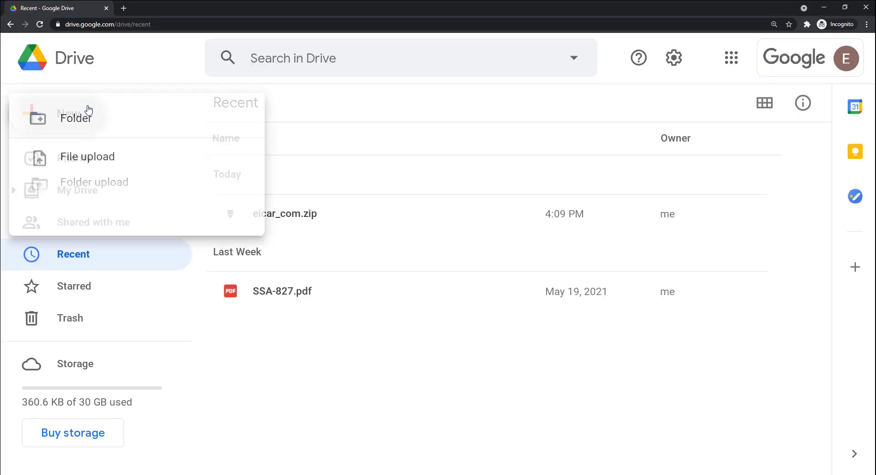
click(87, 158)
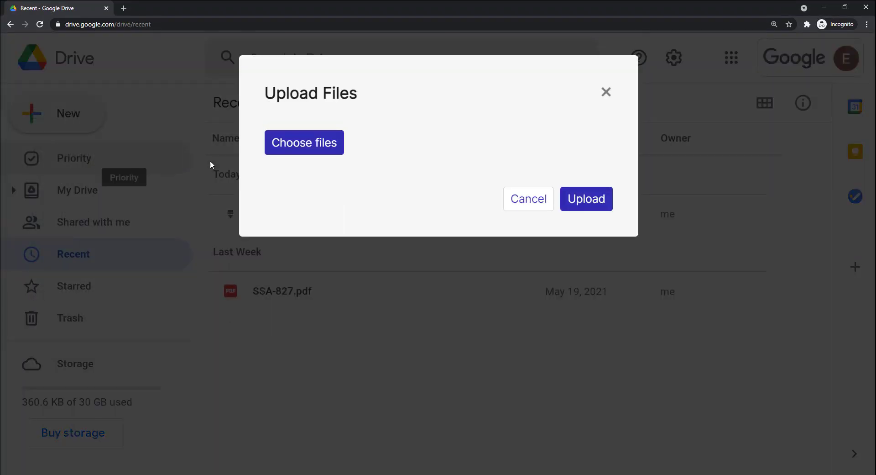
click(303, 142)
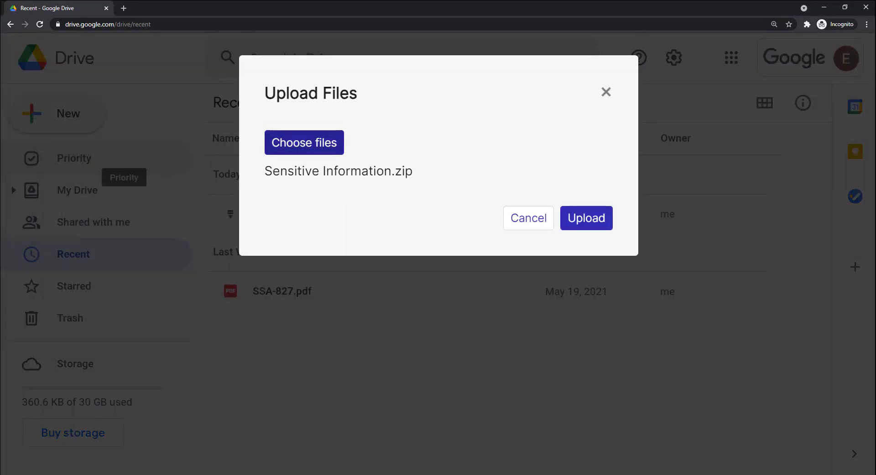
click(587, 219)
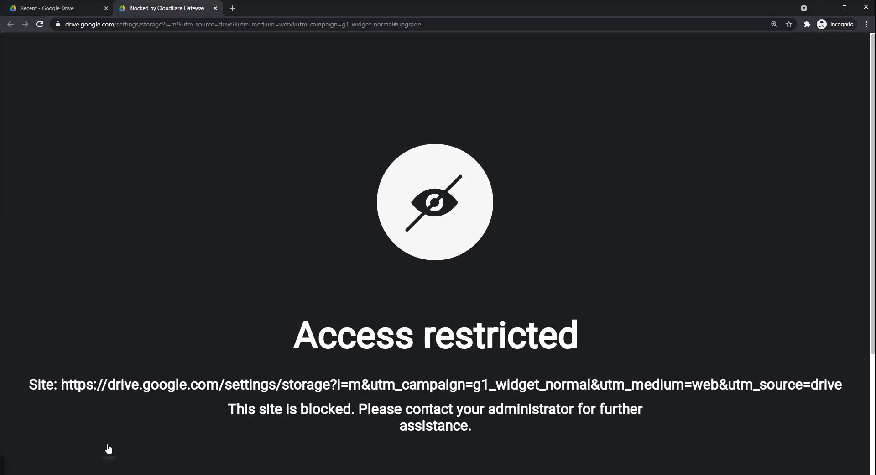
click(29, 12)
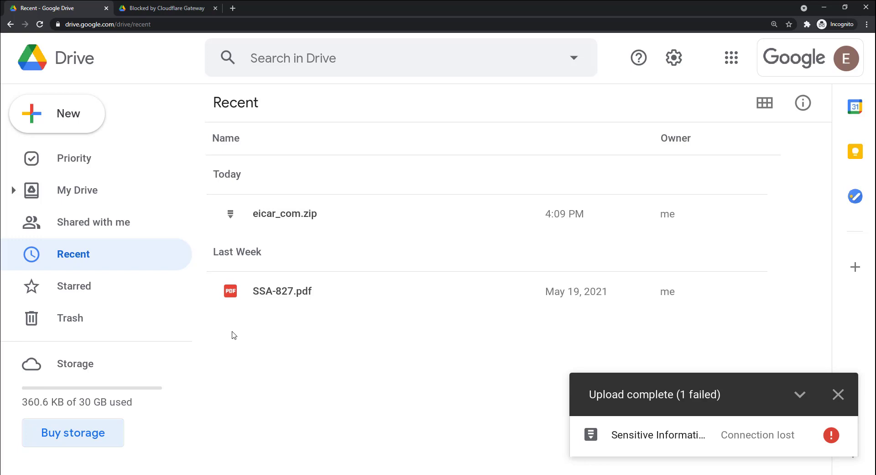
key(ctrl+alt+shift+f)
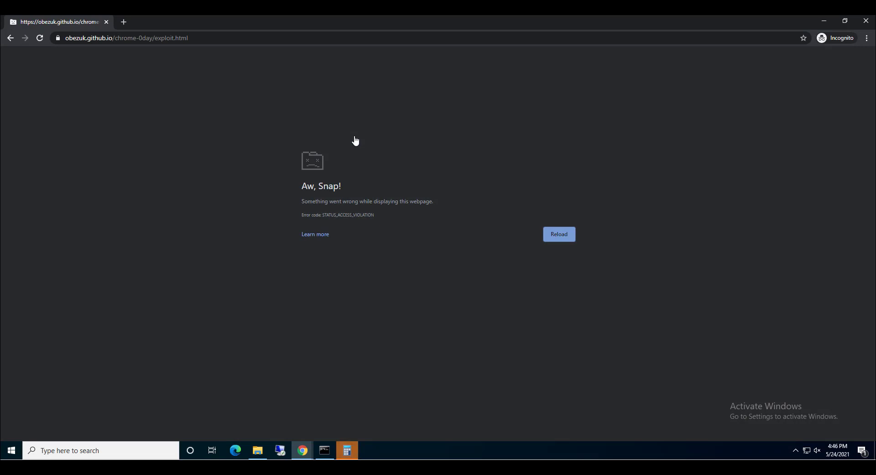
- Close the exploit-launched Calculator, turn WARP on, and open a new private tab
click(350, 447)
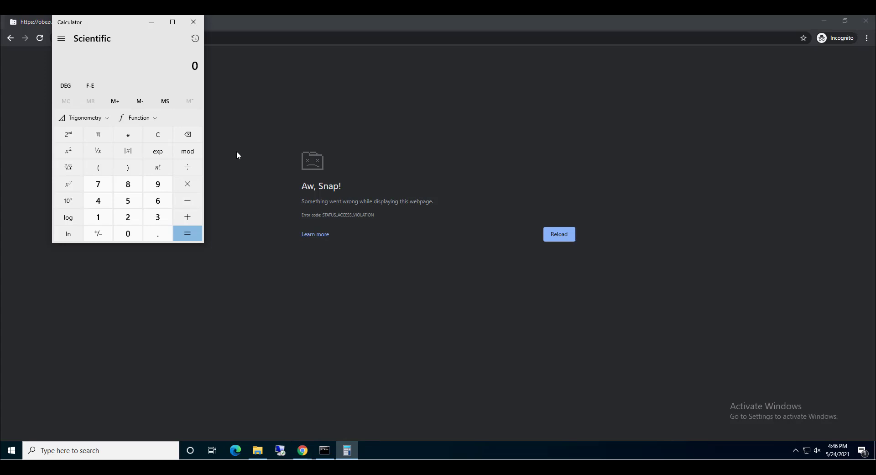
click(193, 26)
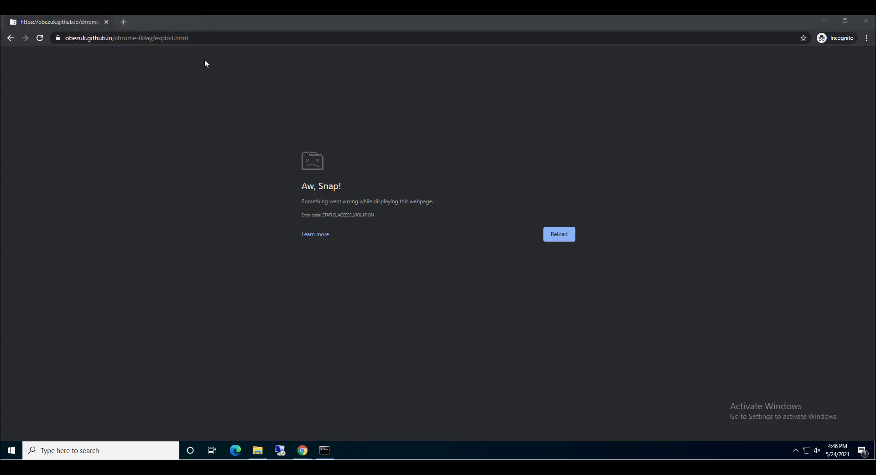
click(796, 450)
click(790, 428)
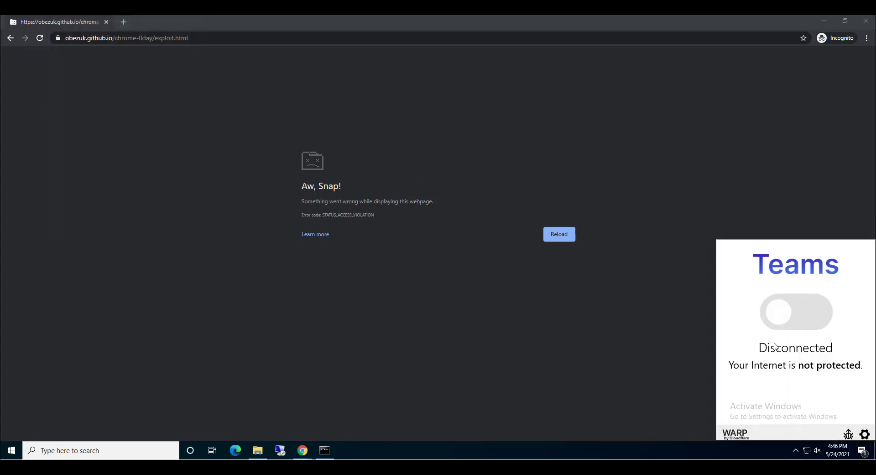
click(777, 332)
click(124, 22)
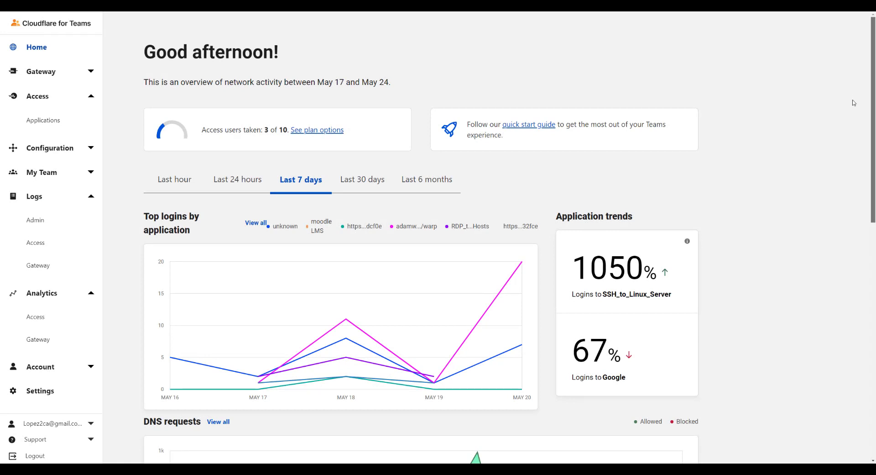
- Scroll the overview to the DNS requests chart and top blocked categories, led by twitter.com
scroll(854, 119, down, 5)
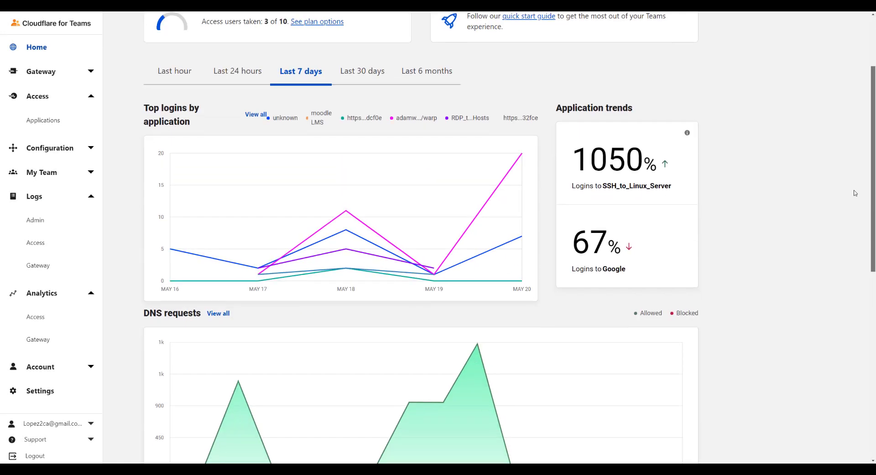
scroll(866, 229, down, 4)
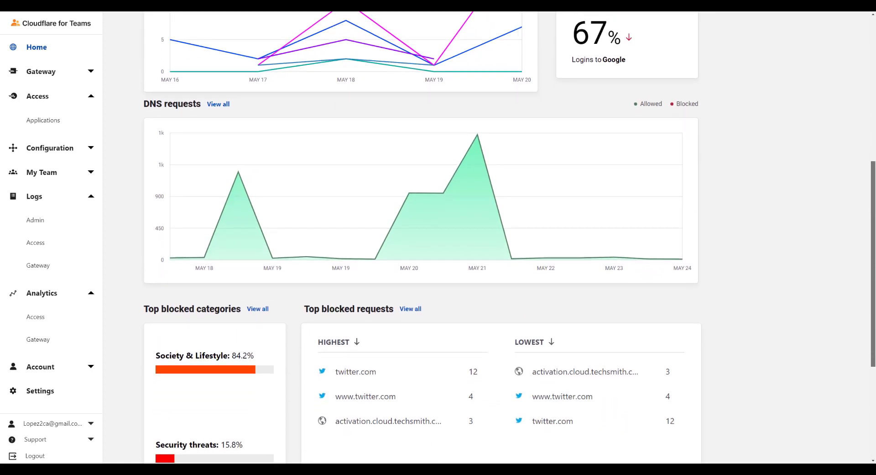
scroll(510, 232, down, 1)
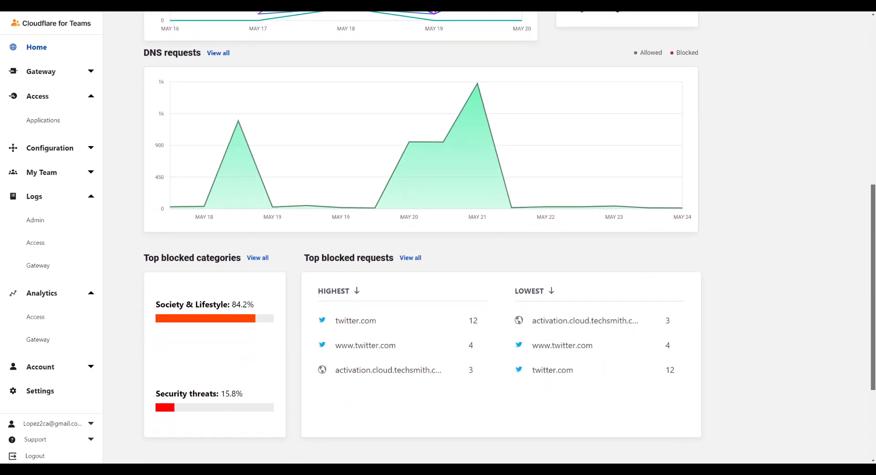